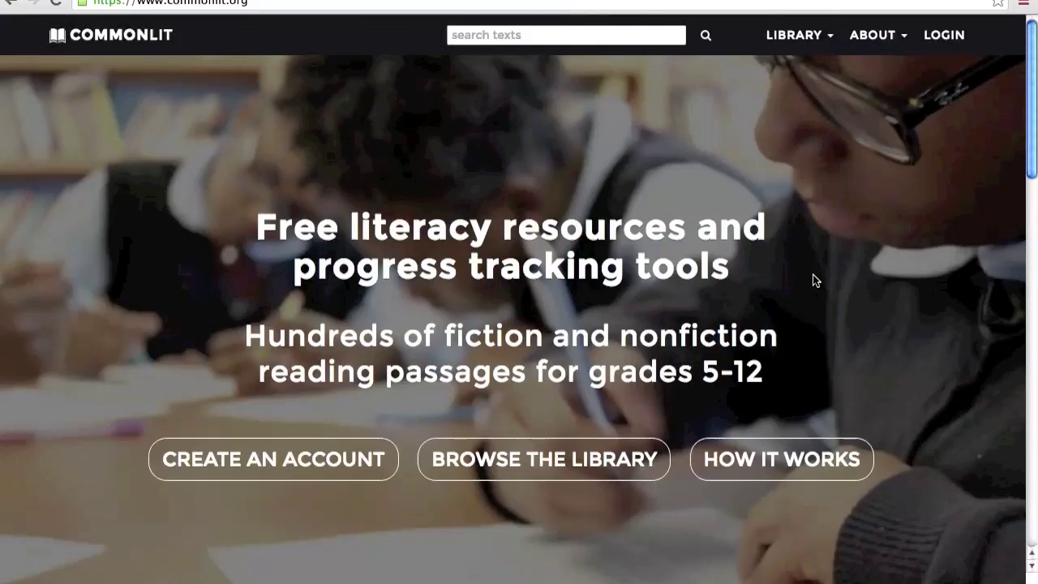
- Log in with the teacher account's email and password, then open My Profile & Classes
scroll(812, 274, down, 5)
scroll(814, 279, down, 2)
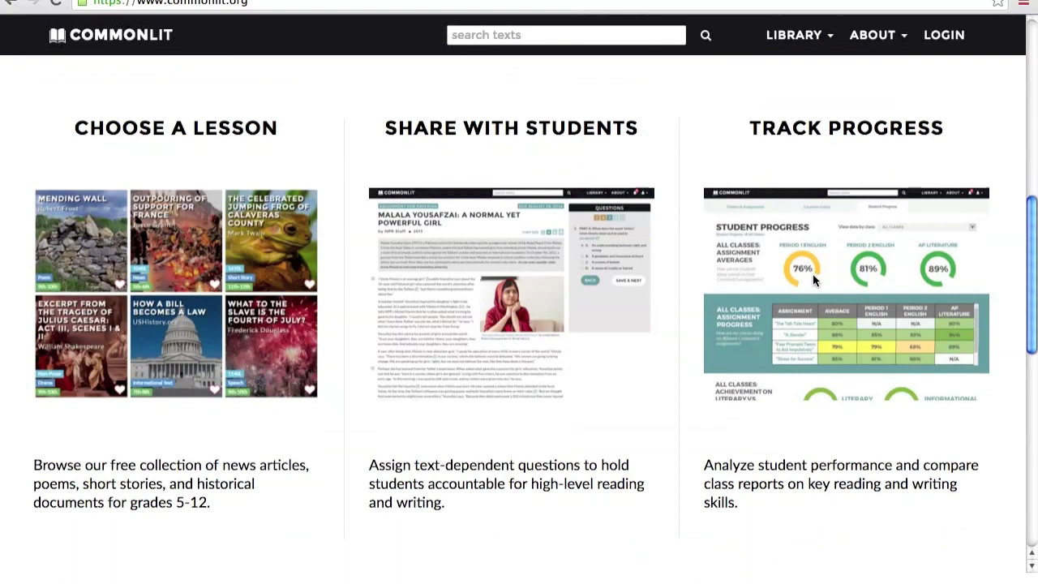
scroll(812, 274, up, 1)
scroll(812, 274, up, 7)
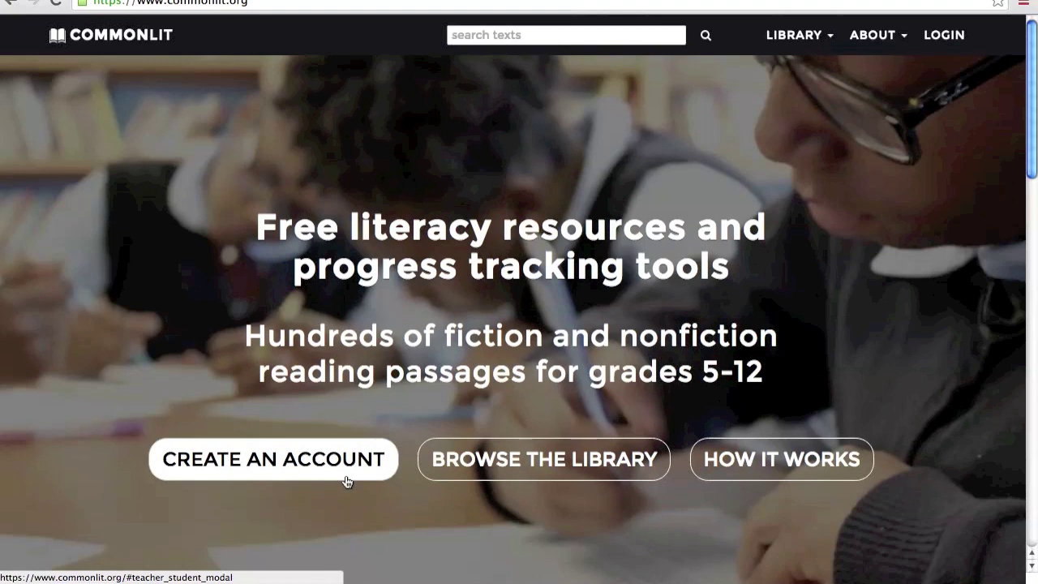
click(947, 39)
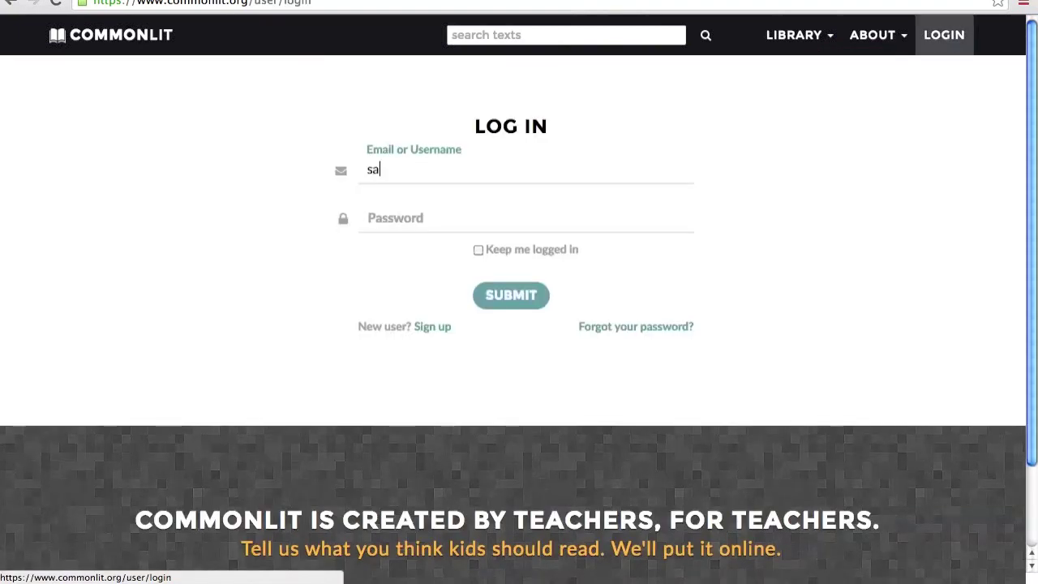
key(Tab)
text(••••••••)
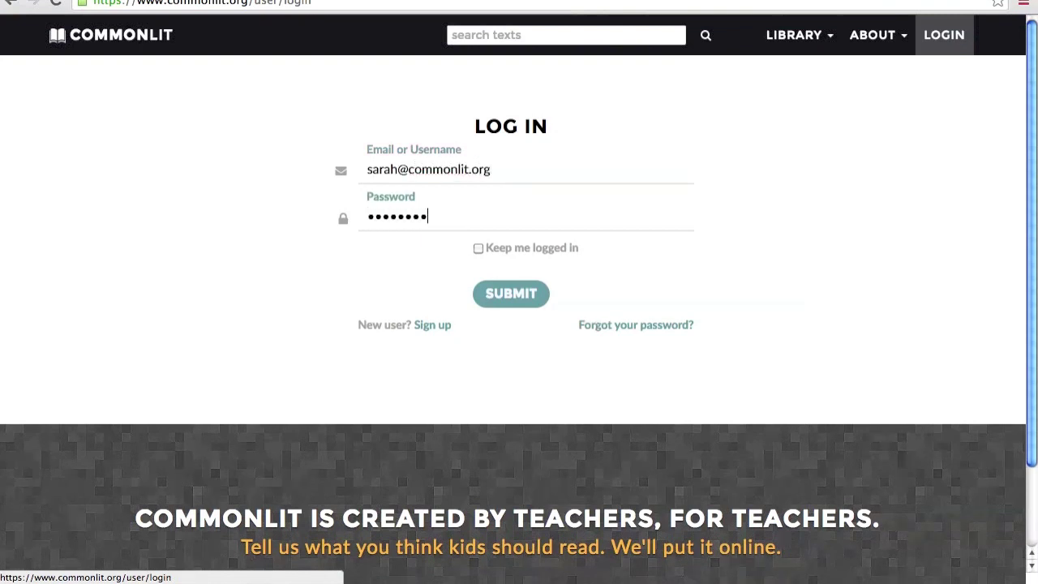
click(509, 297)
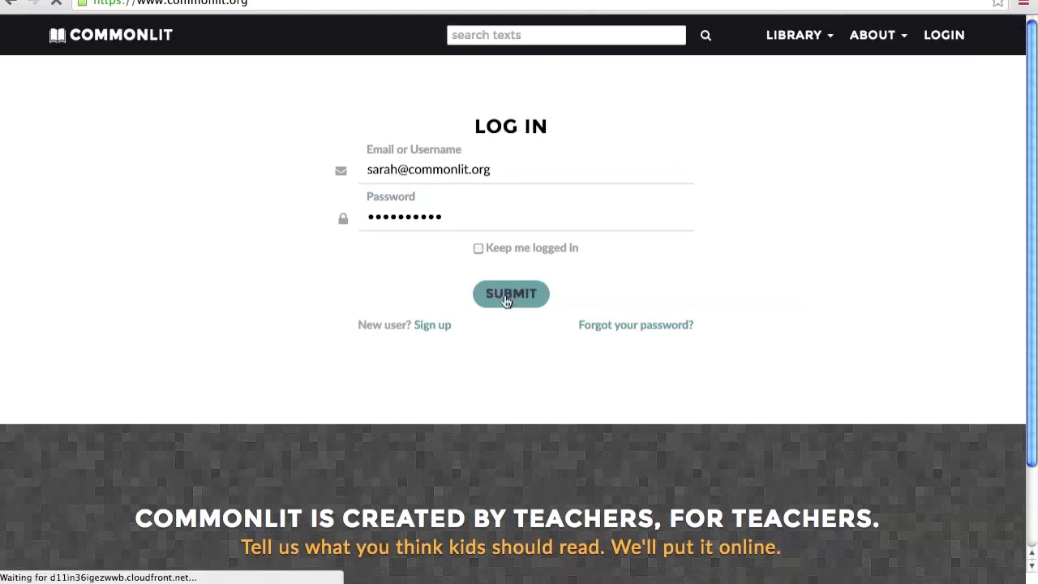
click(956, 38)
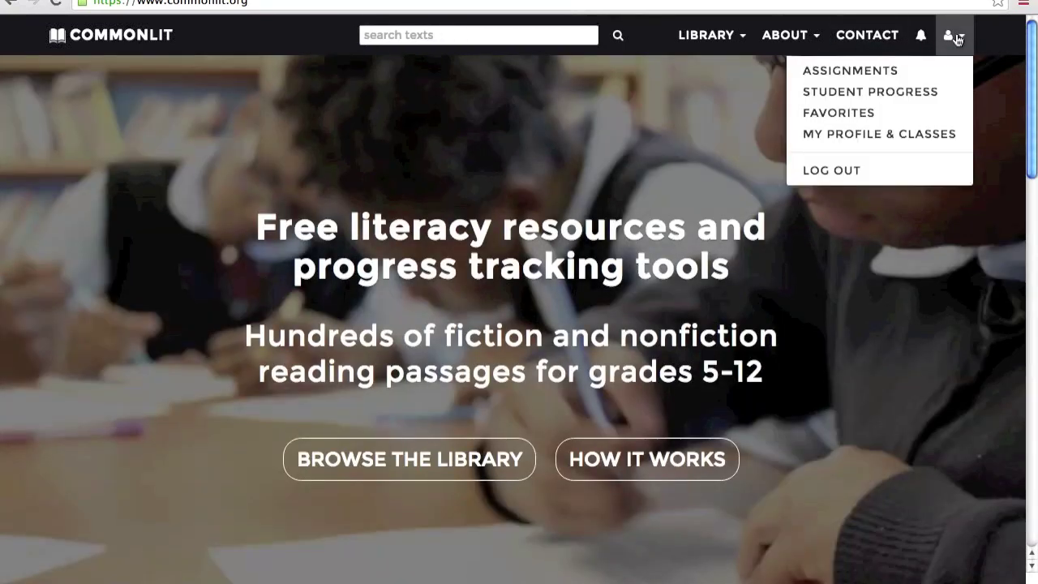
click(827, 134)
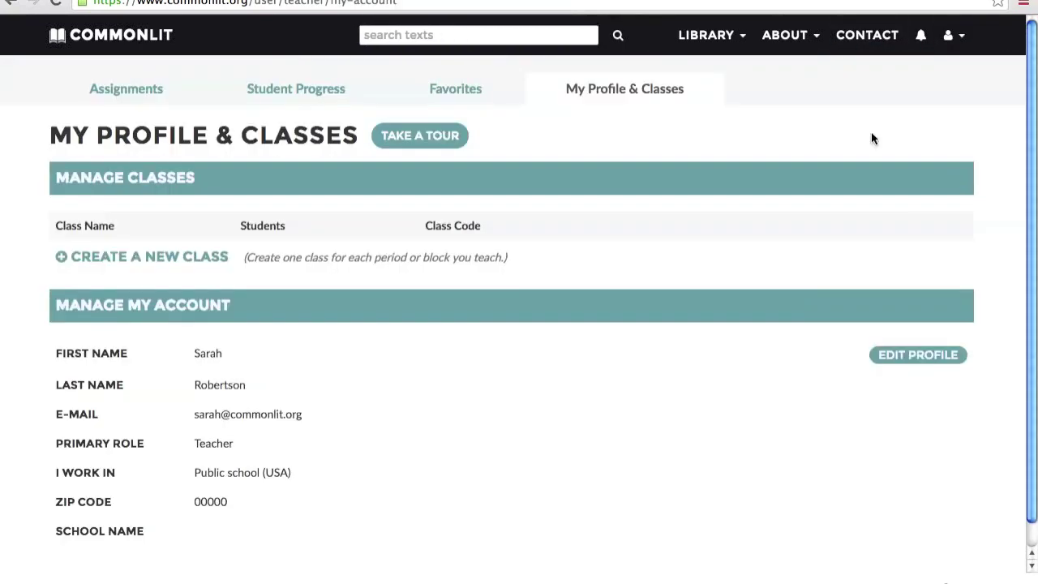
- Create the class 'Period 1 English' for 7th grade English Language Arts / Literature
click(202, 257)
text(Period 1 English)
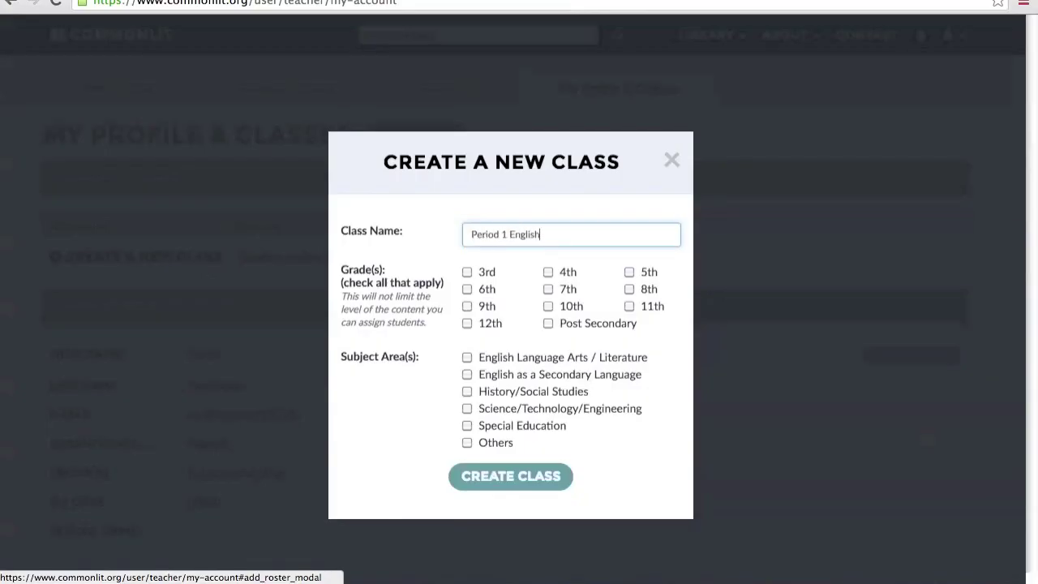
click(548, 289)
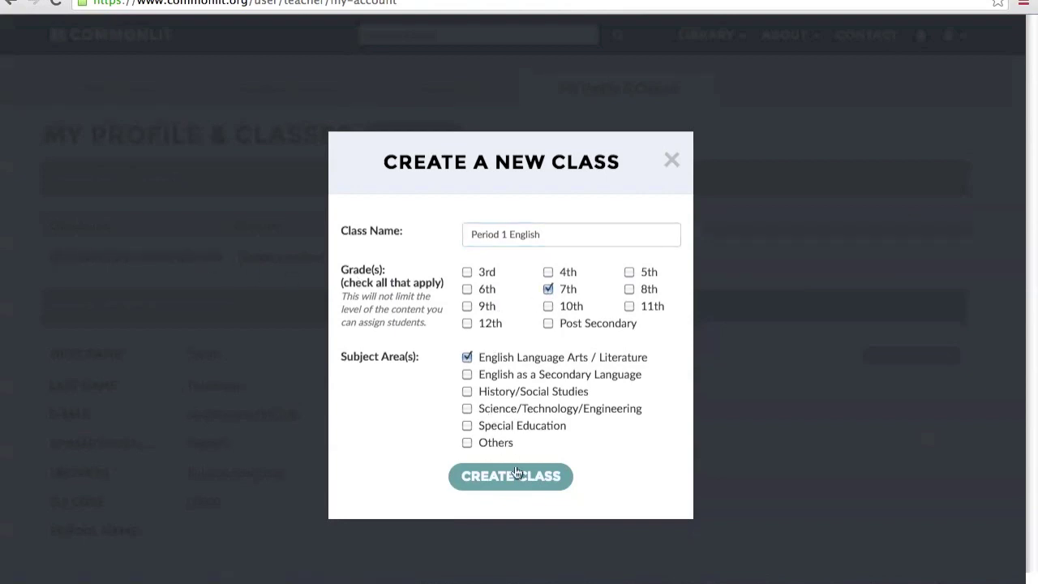
click(520, 482)
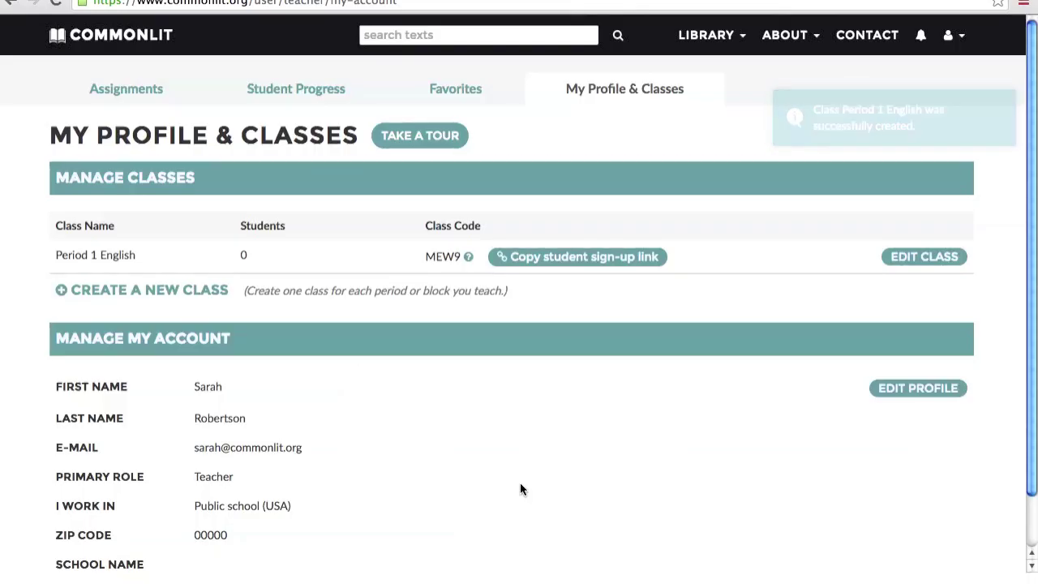
- Check the class code help tip, then go to the empty Assignments page
mouse_move(469, 258)
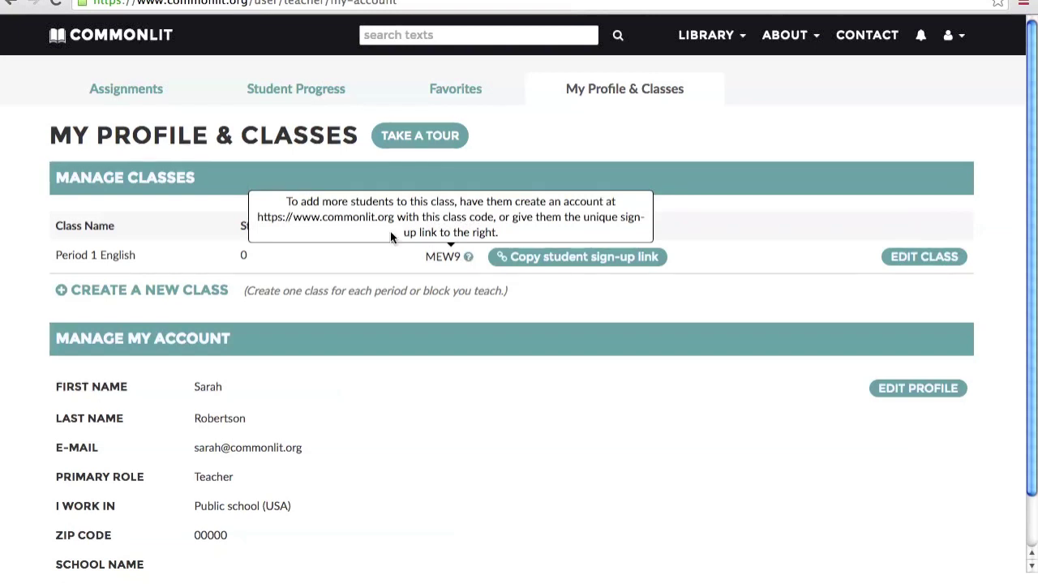
click(167, 103)
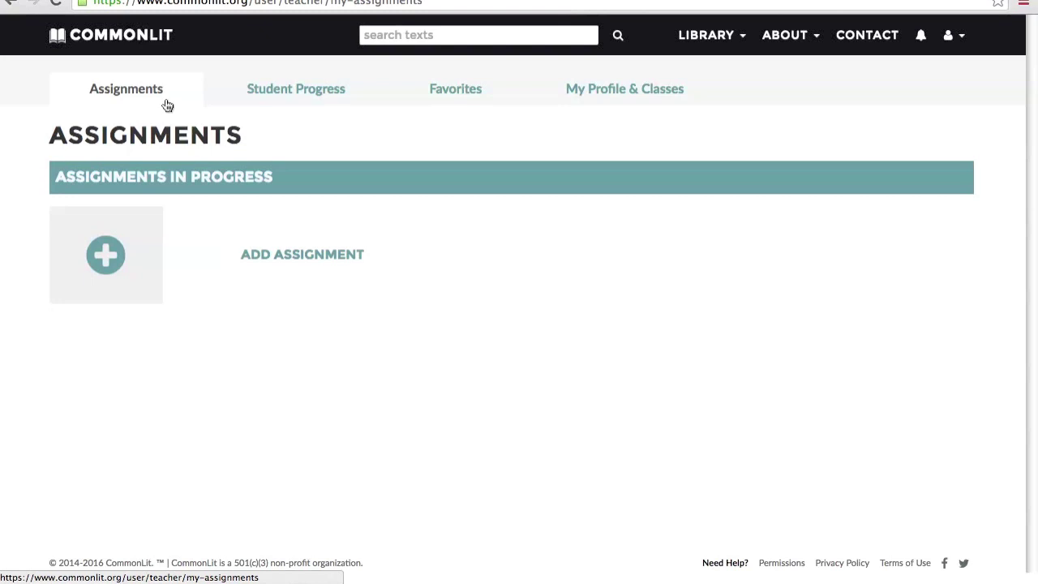
- Start a new assignment of the text Fish Cheeks for Period 1 English
click(130, 263)
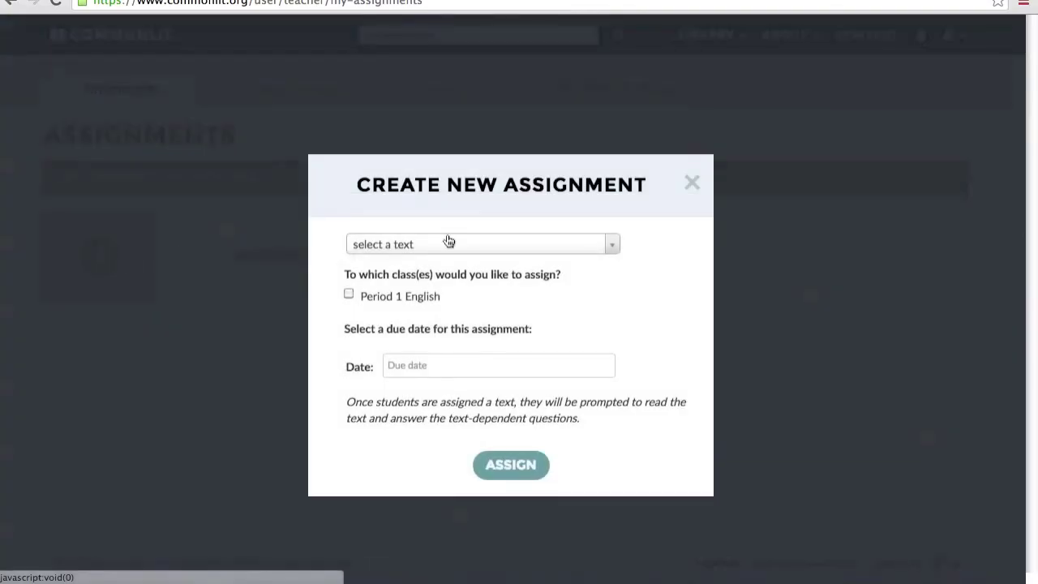
click(445, 240)
text(Fish Cheeks)
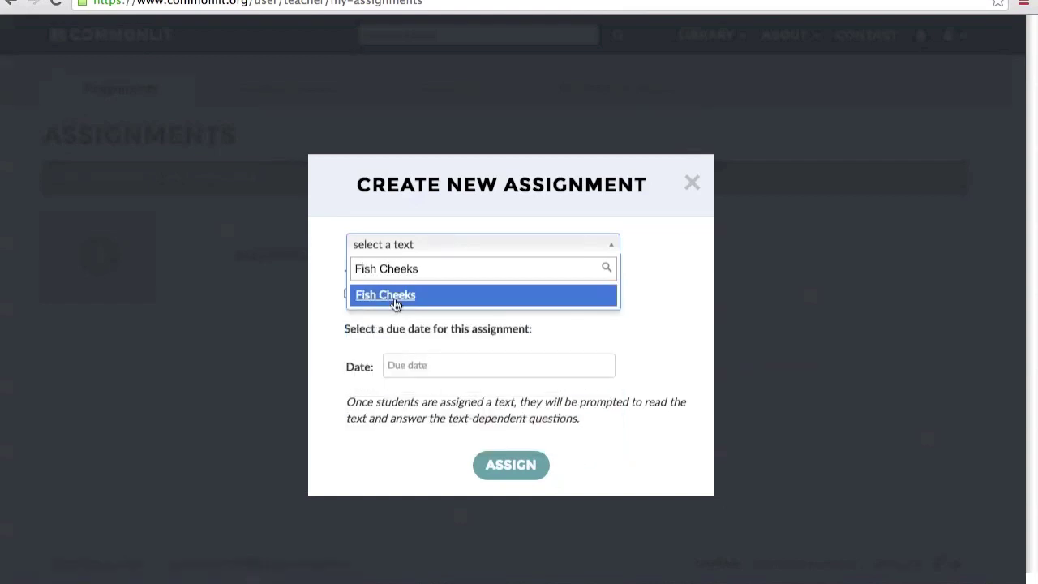
click(395, 297)
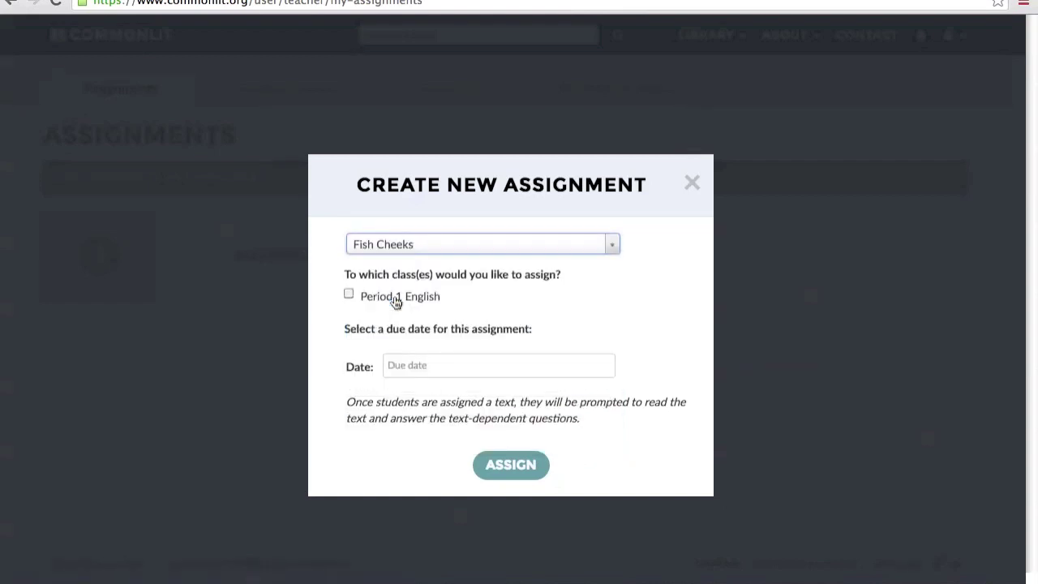
click(396, 300)
- Set the due date to 09/30/2016 and confirm the Fish Cheeks assignment
click(420, 374)
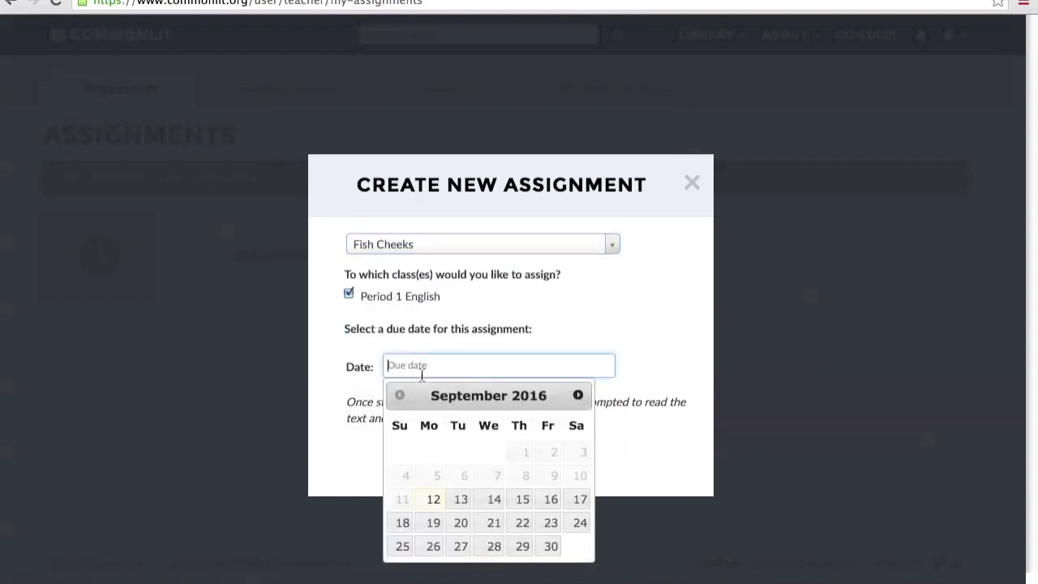
click(551, 545)
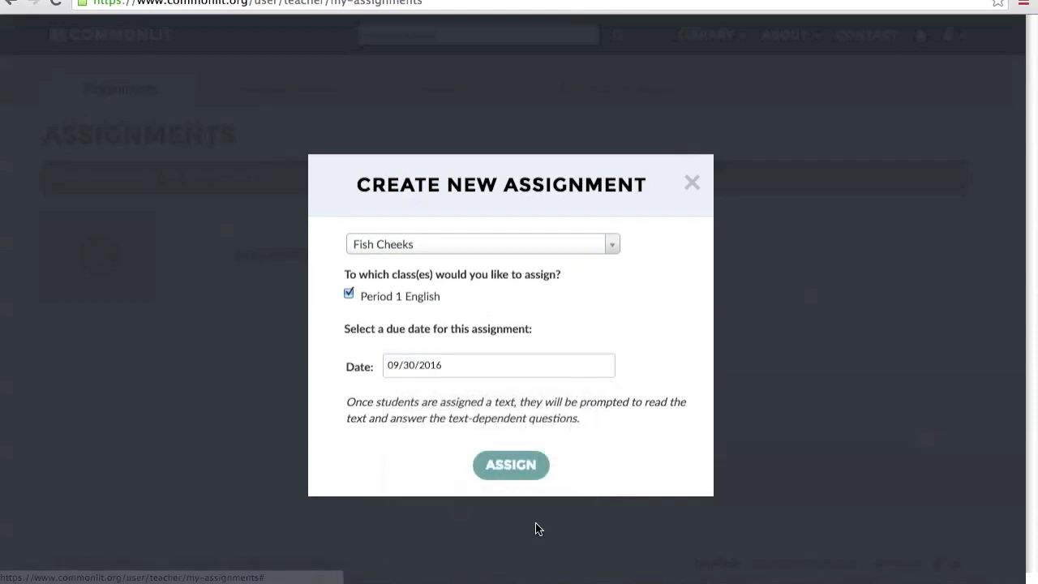
click(515, 469)
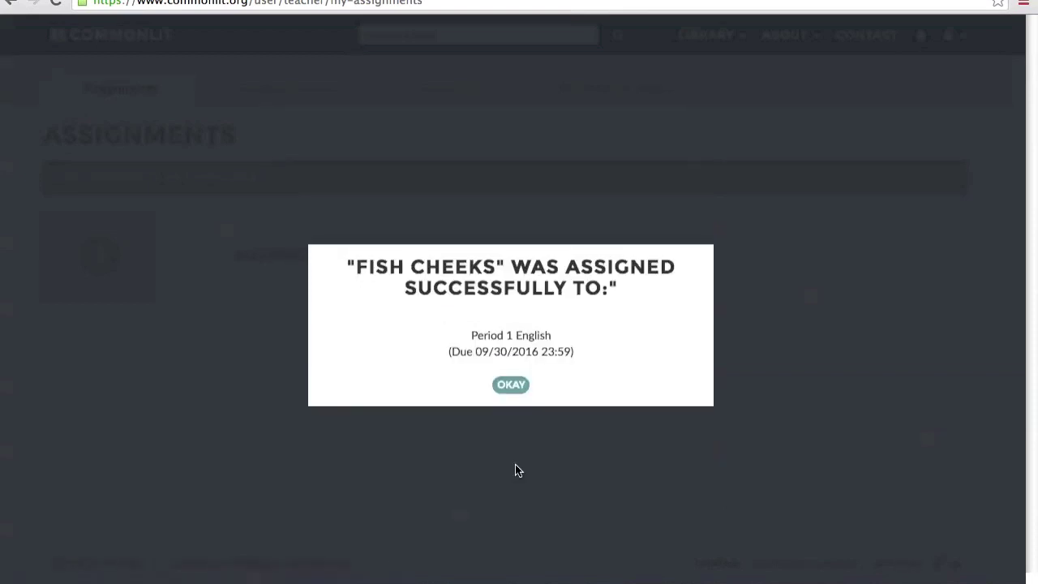
click(511, 385)
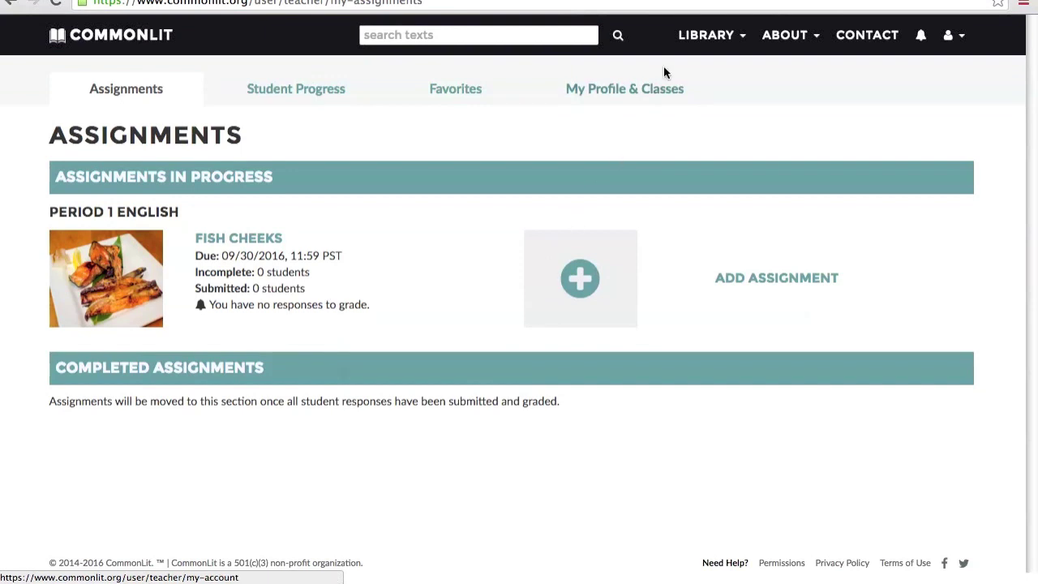
click(705, 35)
- Filter the library to 7th-8th Grade and Friendship & Family, then open Mother to Son
click(671, 71)
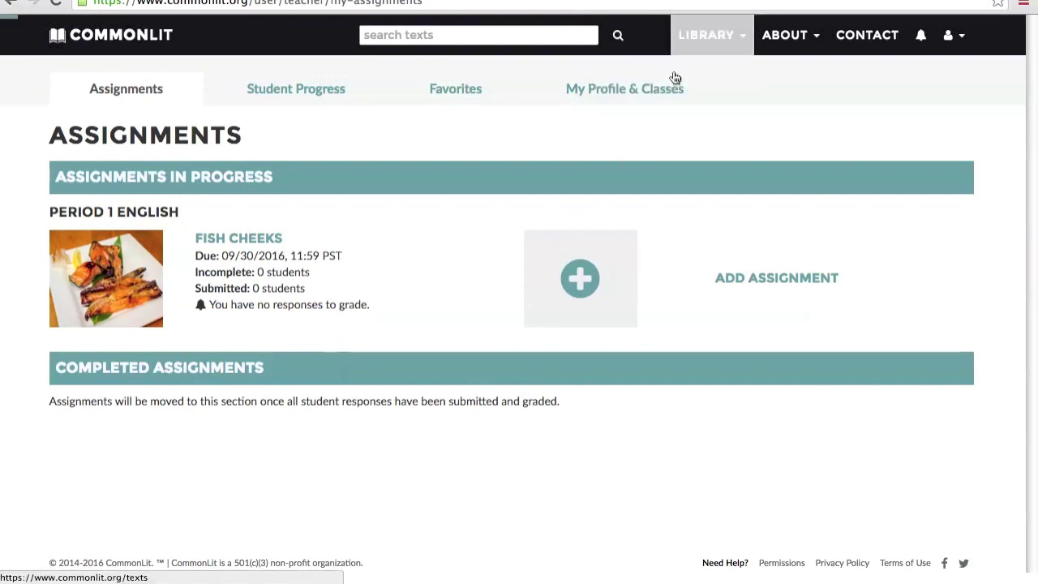
click(123, 271)
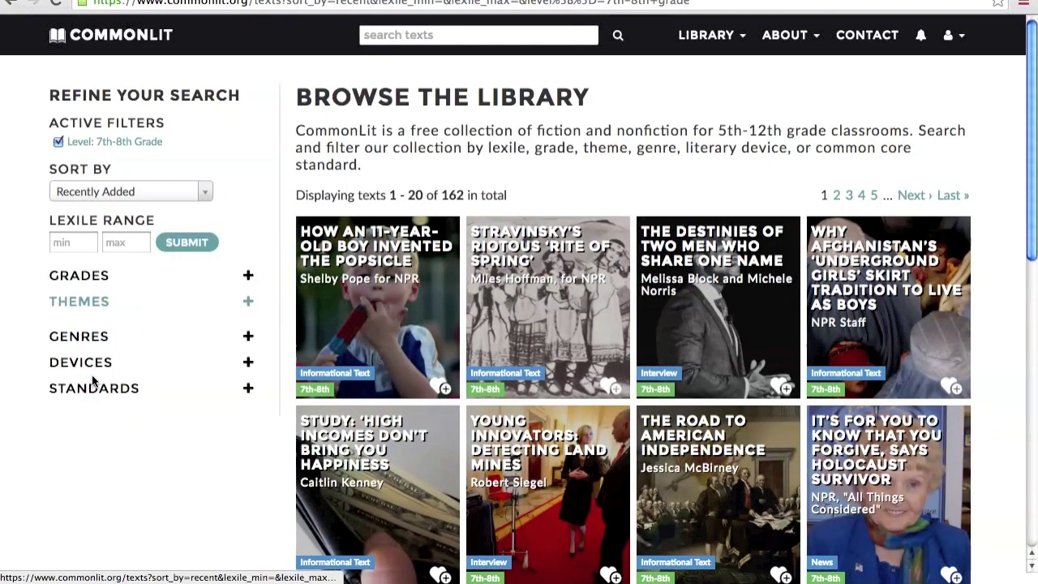
click(113, 406)
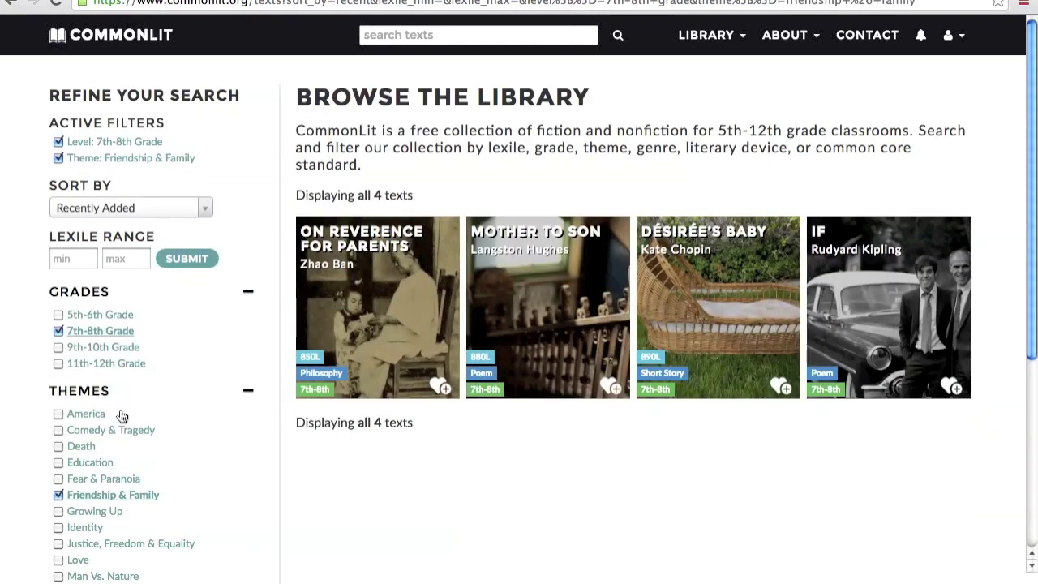
click(570, 311)
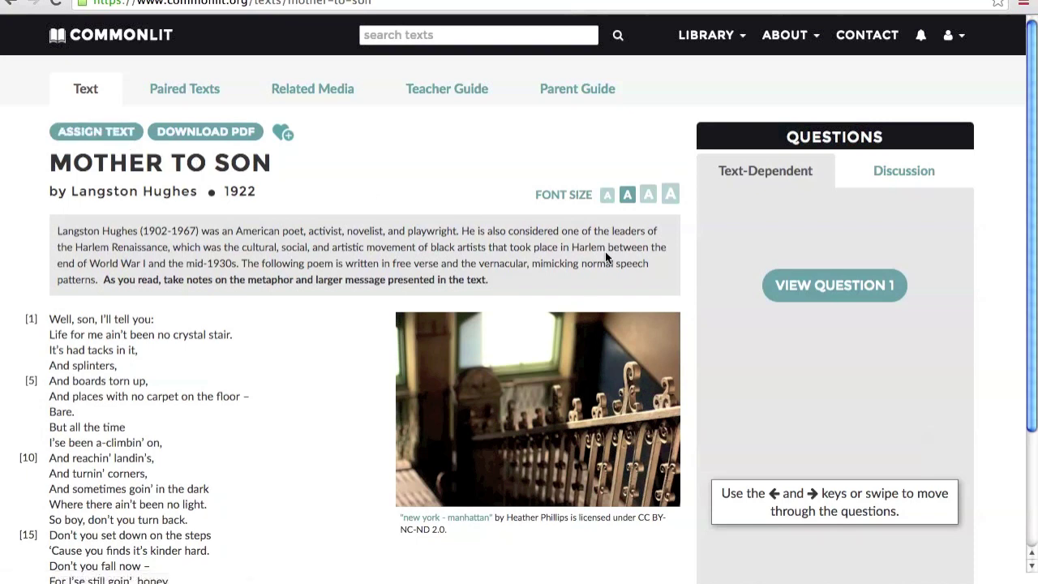
- Page through Mother to Son's text-dependent questions from question 1 to question 5
click(772, 283)
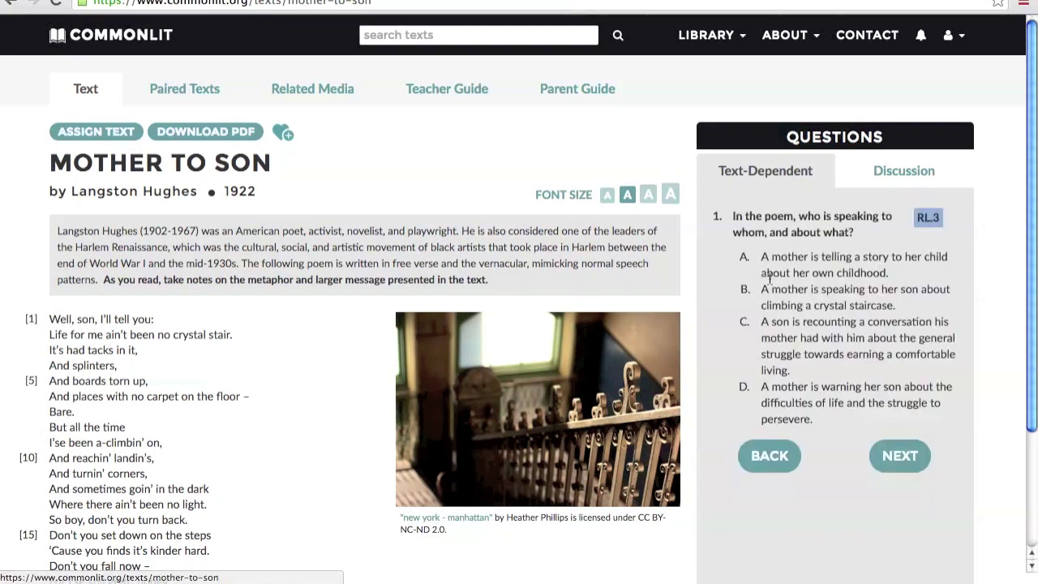
click(885, 469)
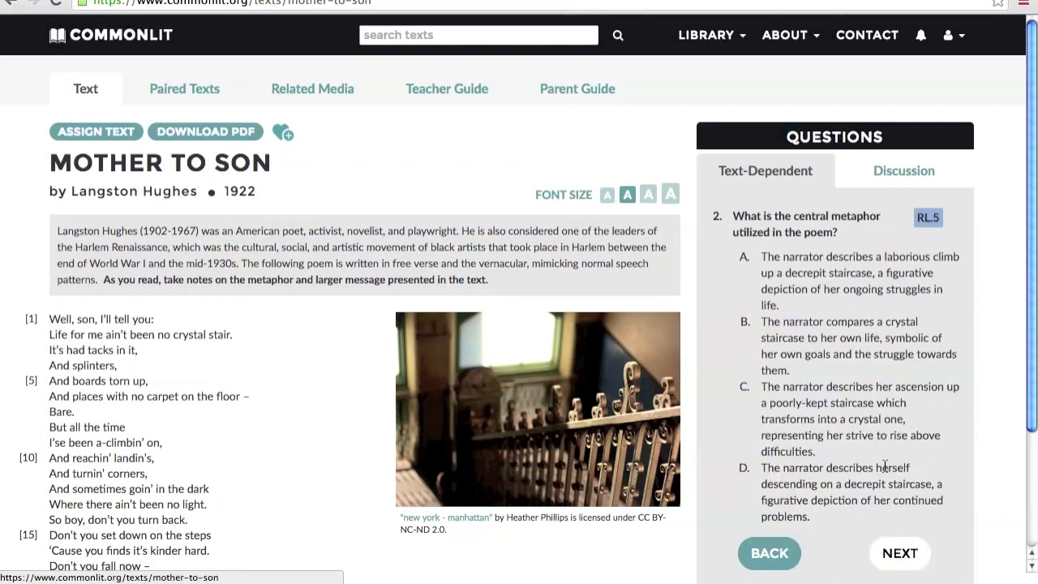
click(890, 553)
click(904, 305)
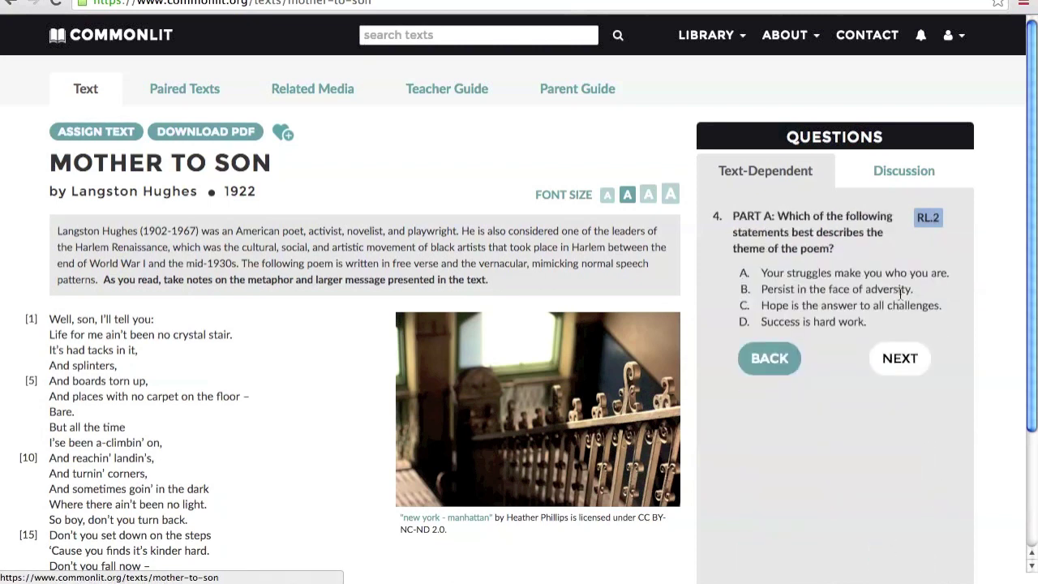
click(895, 355)
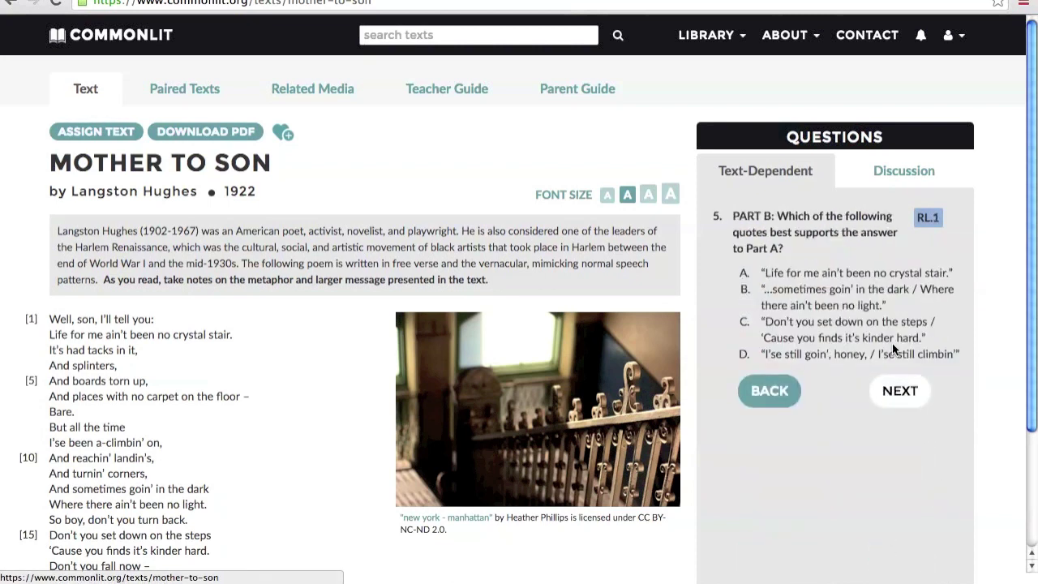
- Return home and follow the notification to Fish Cheeks, with 22 responses awaiting grading
click(162, 52)
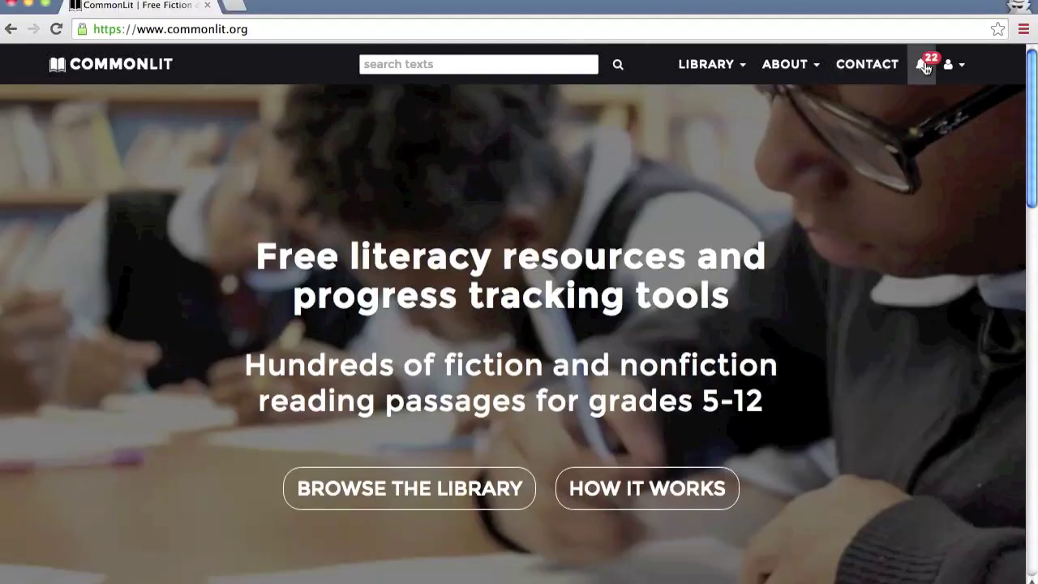
mouse_move(925, 67)
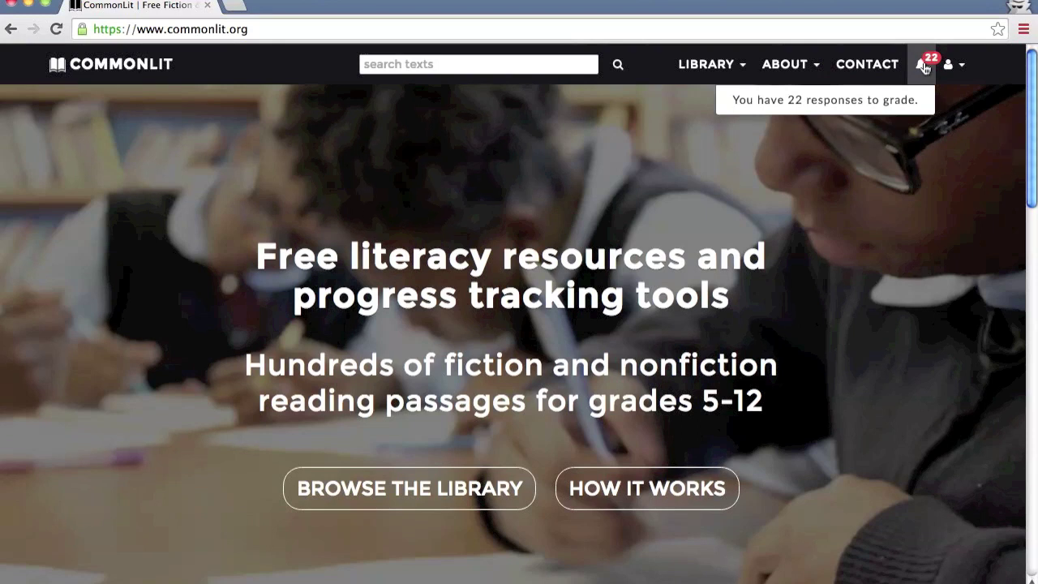
click(875, 113)
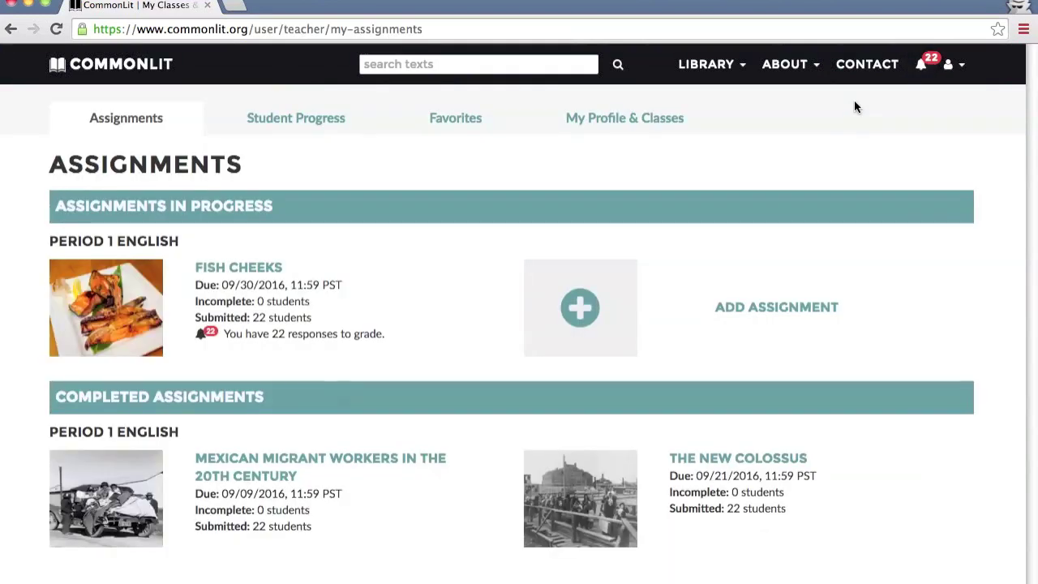
- Begin grading Fish Cheeks: score the first Question 3 answer 2 and add feedback on diction and tone
mouse_move(424, 269)
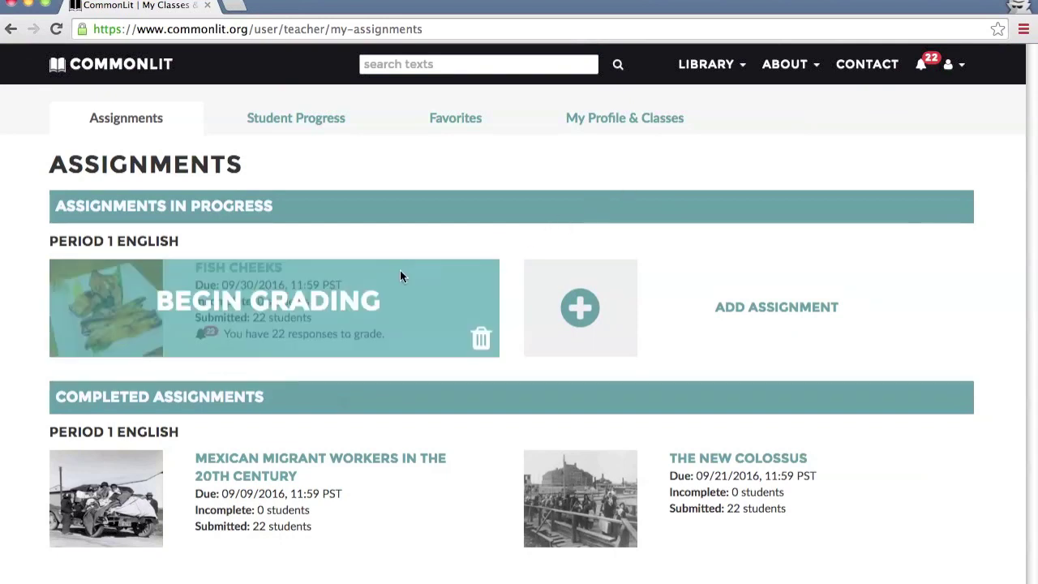
click(307, 302)
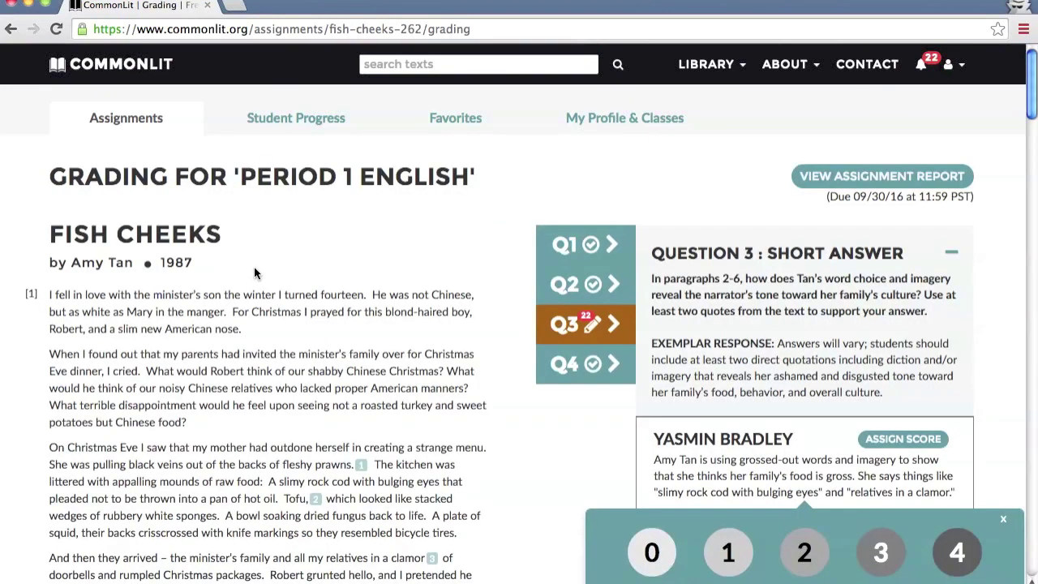
scroll(254, 266, down, 3)
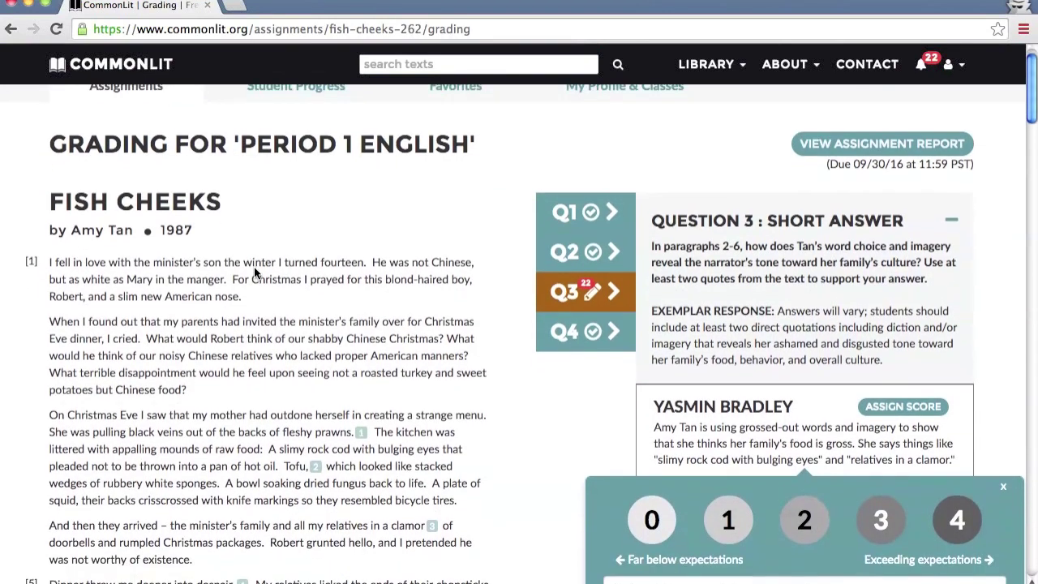
scroll(254, 266, down, 1)
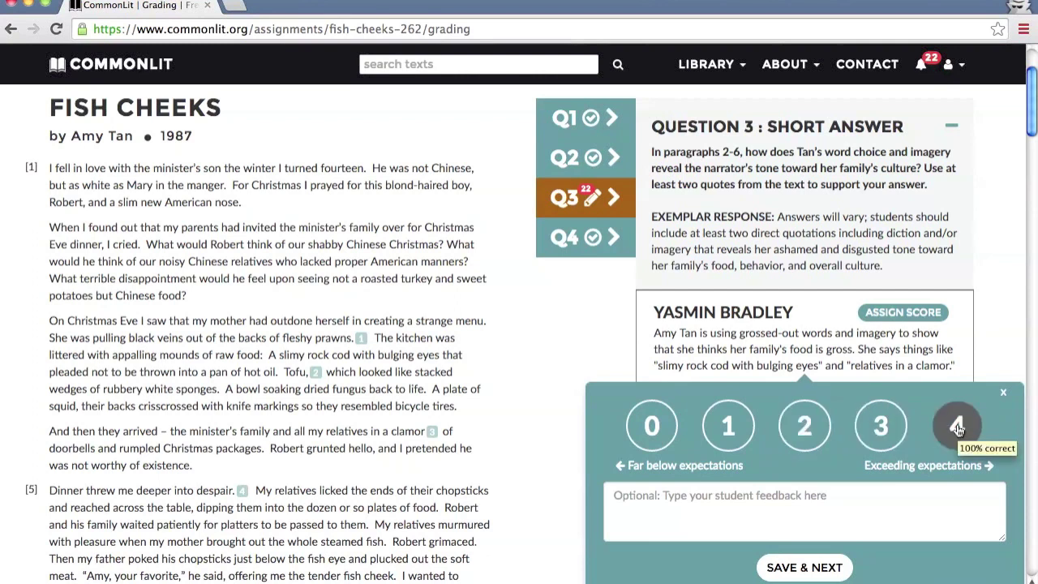
click(805, 430)
text(Yasmin, this is)
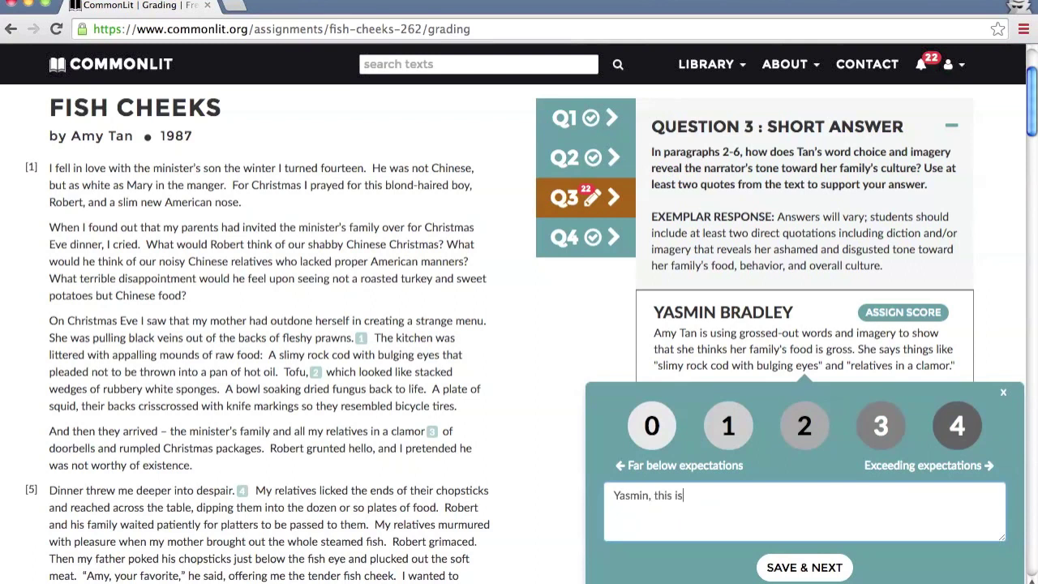
text( a solid start but your response needs more explanation. How does the author's dic)
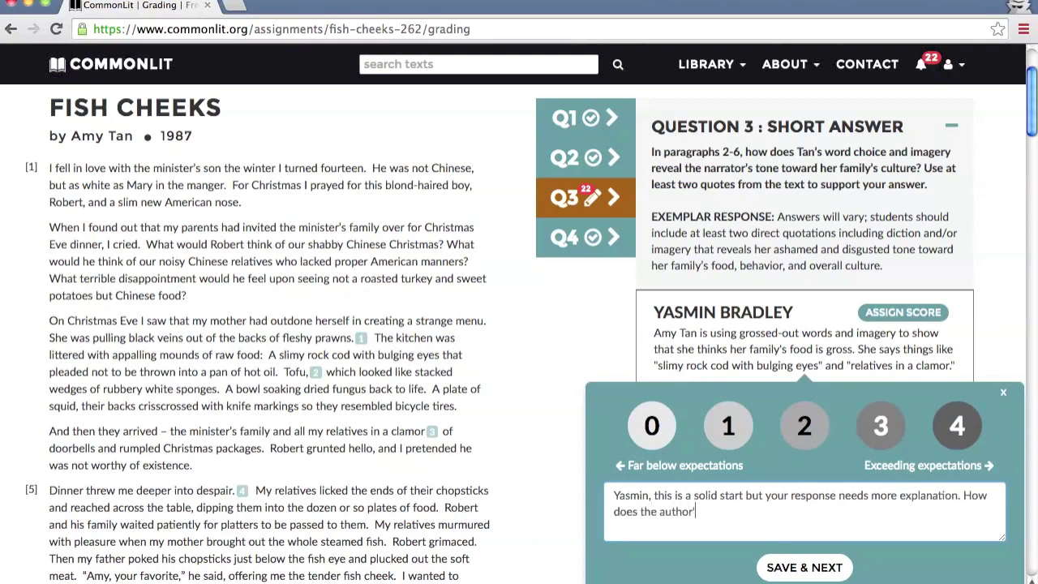
text(tion reveal the tone, and what word)
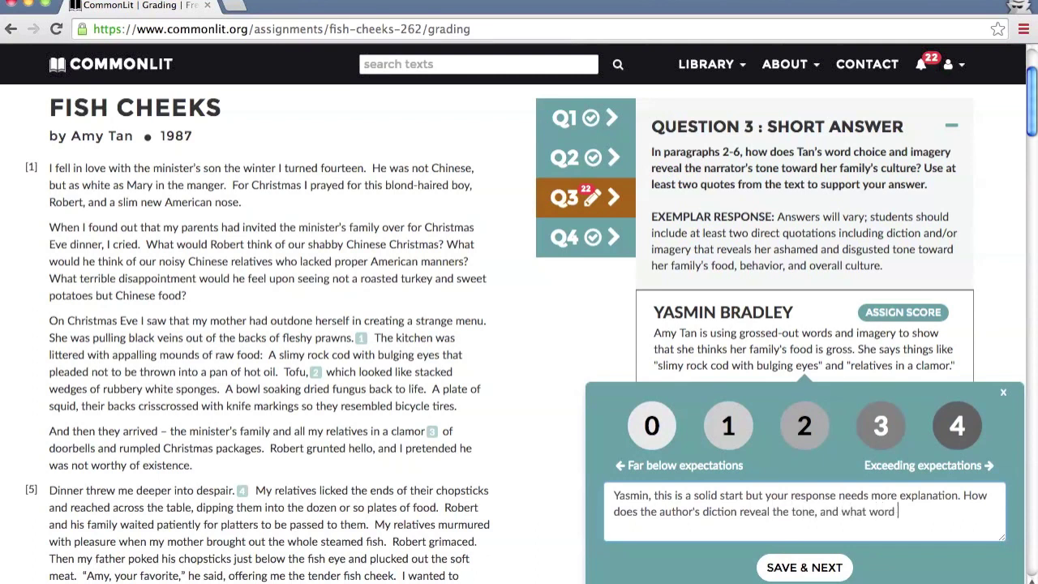
text( would you use to describe her tone?)
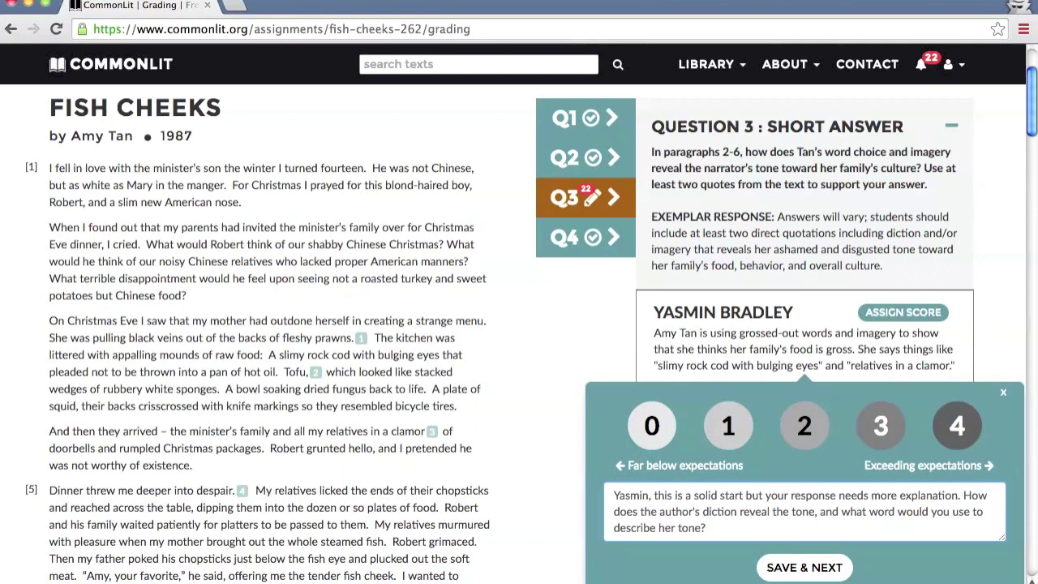
- Save the Question 3 grade, then review the response charts for Questions 1, 2 and 4
click(833, 565)
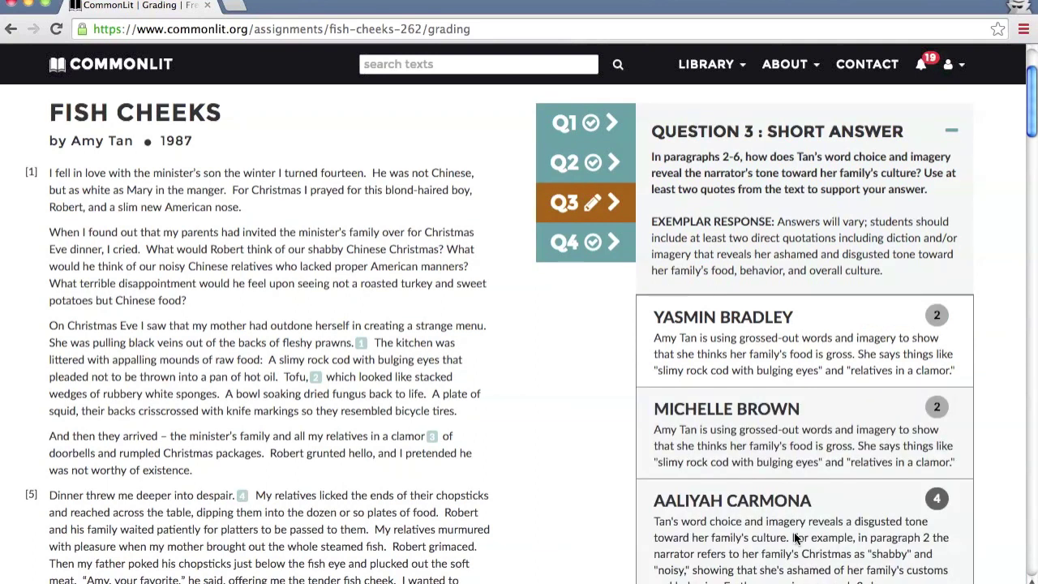
click(596, 128)
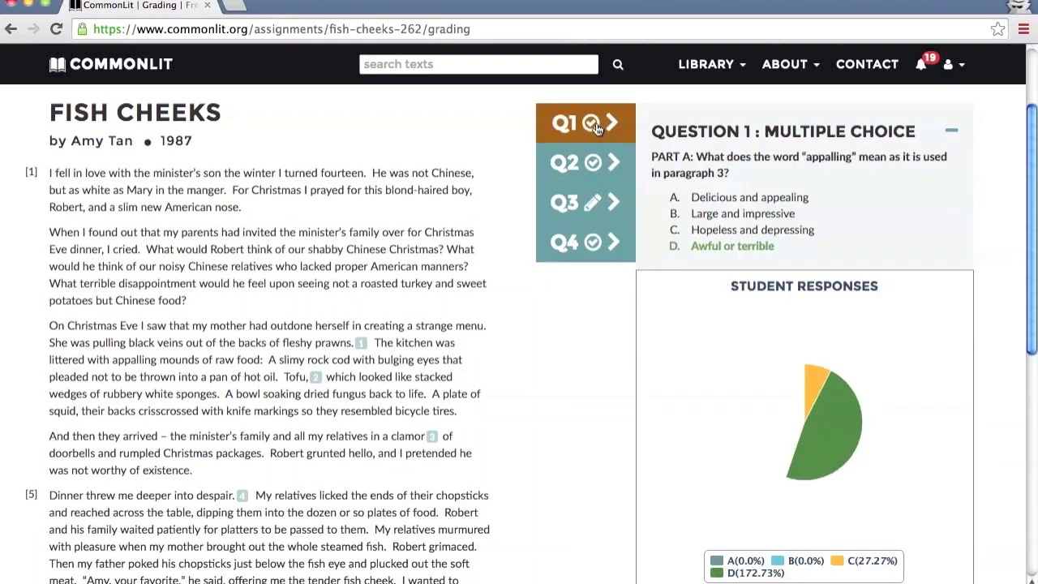
click(594, 164)
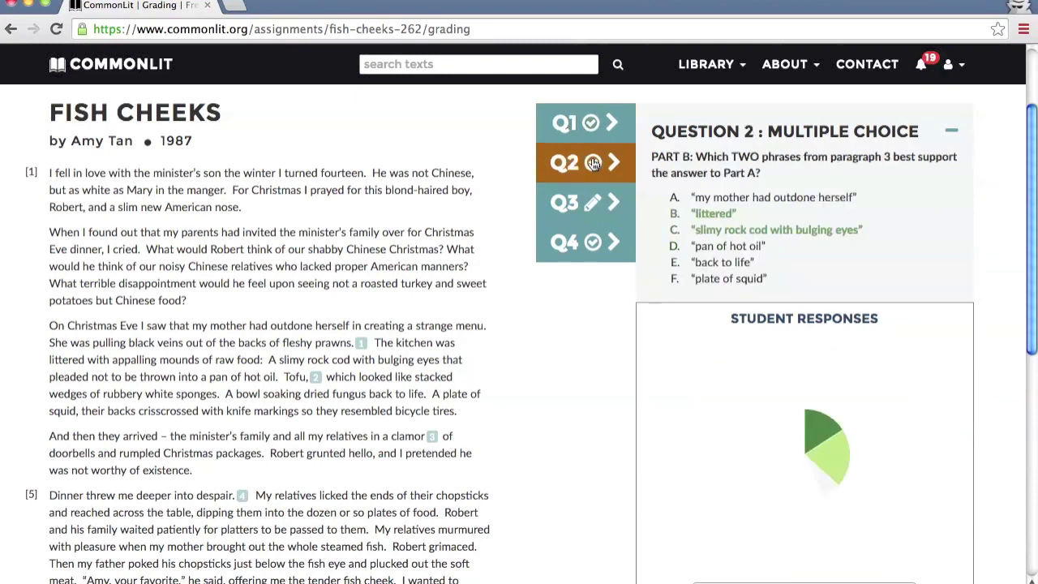
click(591, 244)
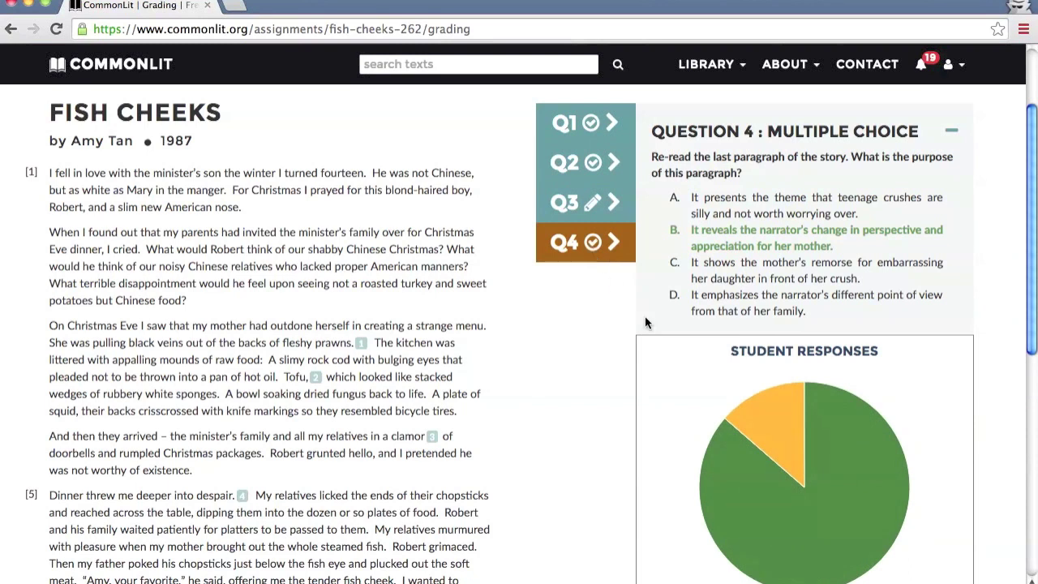
mouse_move(768, 414)
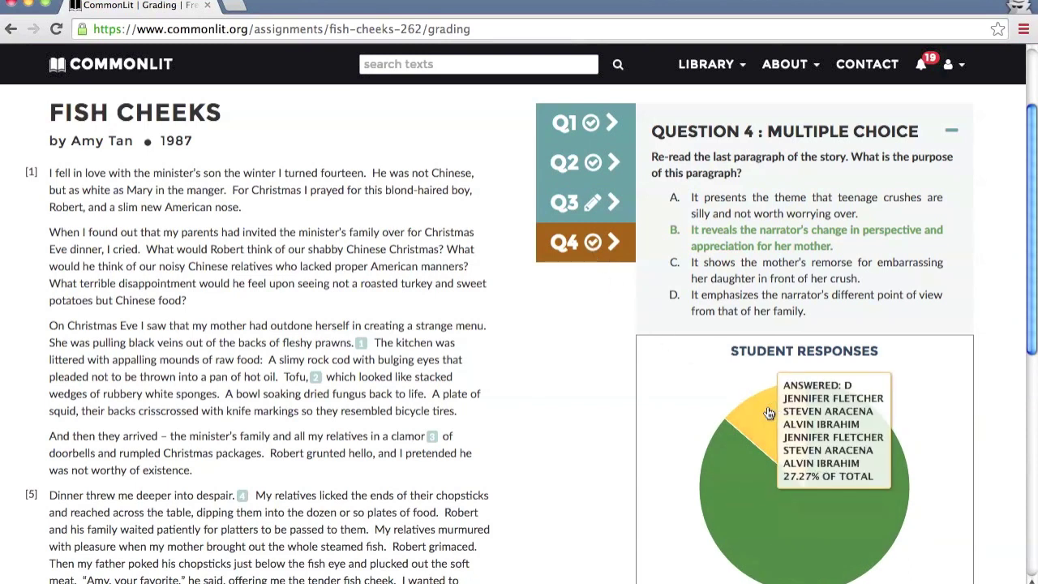
scroll(768, 413, down, 1)
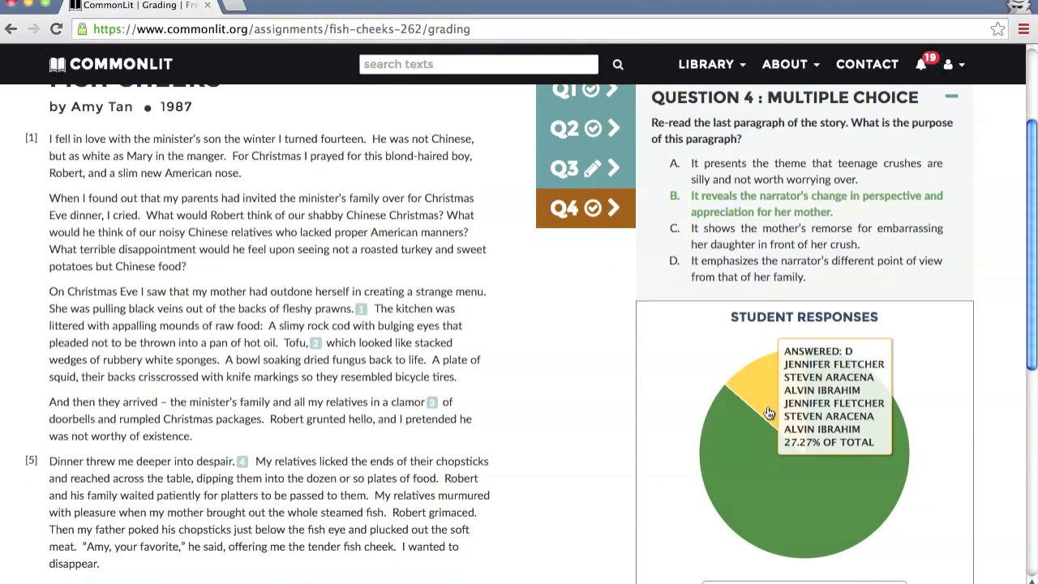
scroll(769, 414, up, 5)
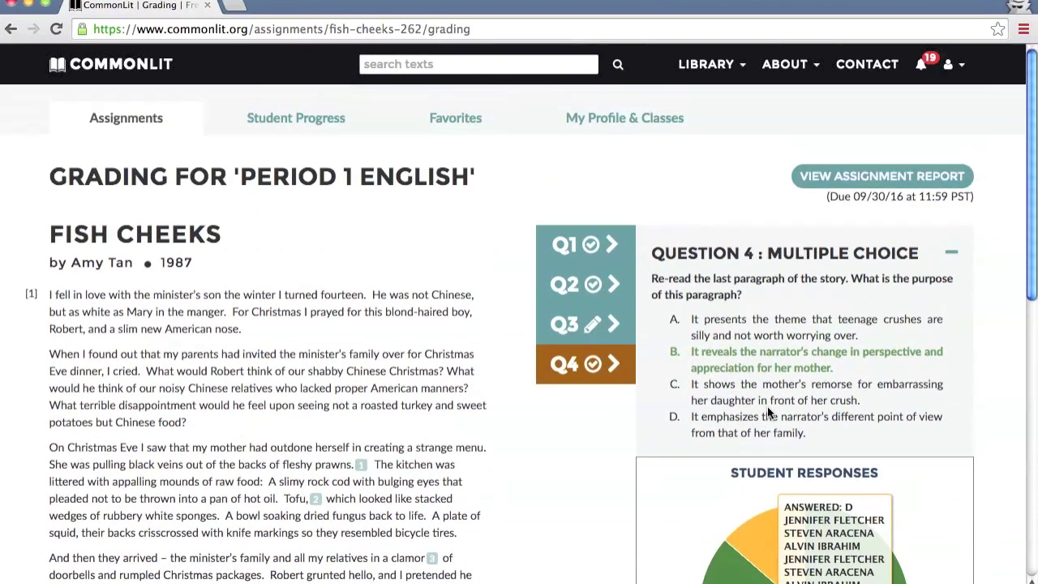
- Release the students' scores from the Fish Cheeks assignment report
click(882, 175)
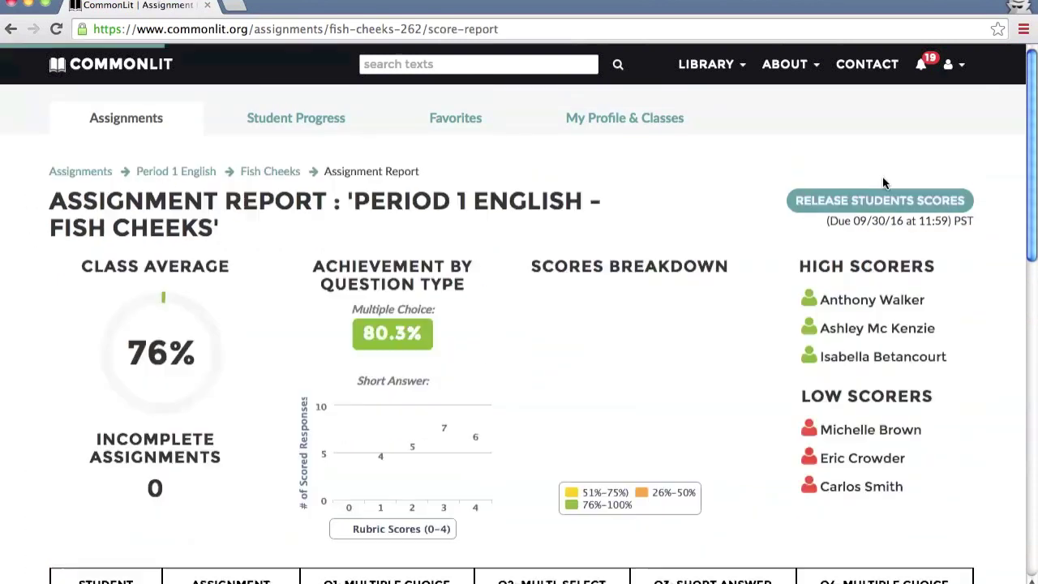
scroll(882, 176, down, 10)
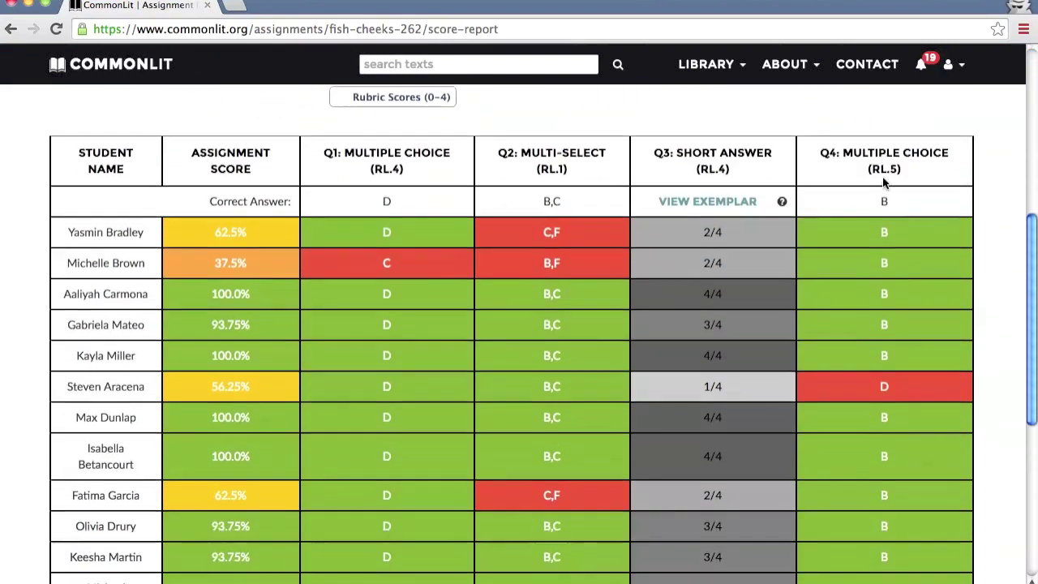
scroll(882, 177, up, 10)
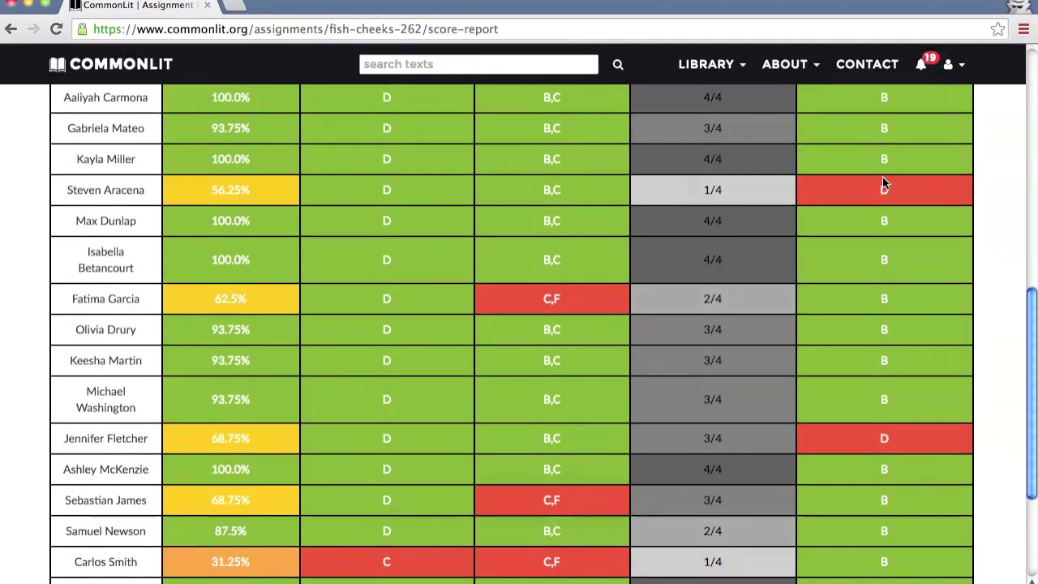
scroll(884, 183, up, 2)
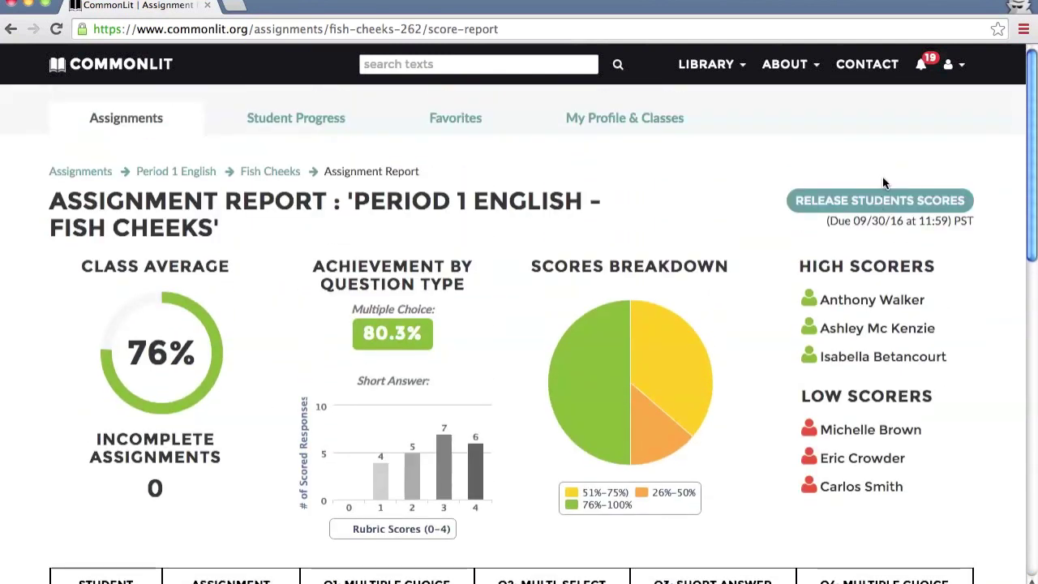
click(874, 209)
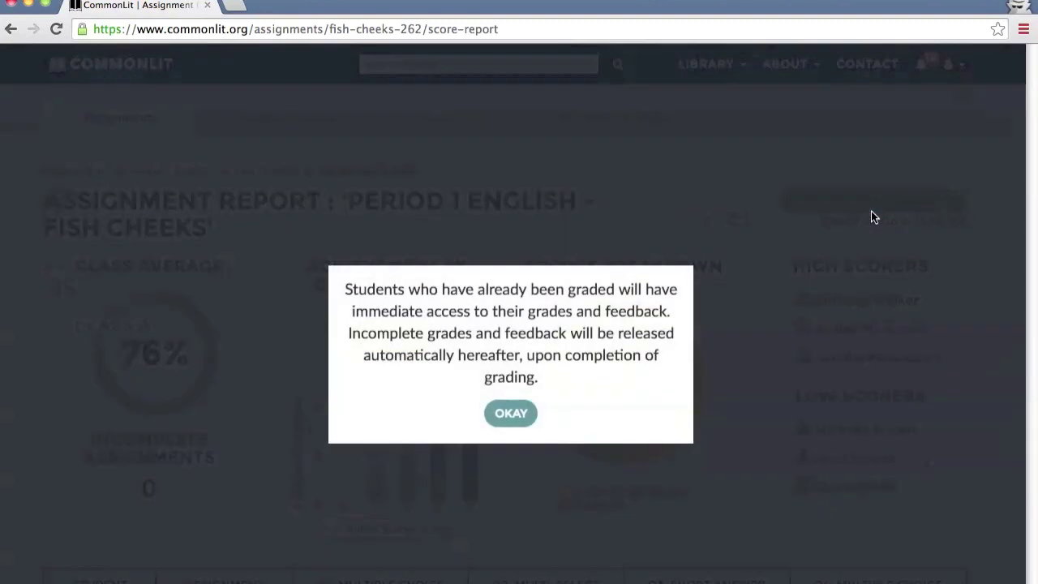
click(519, 422)
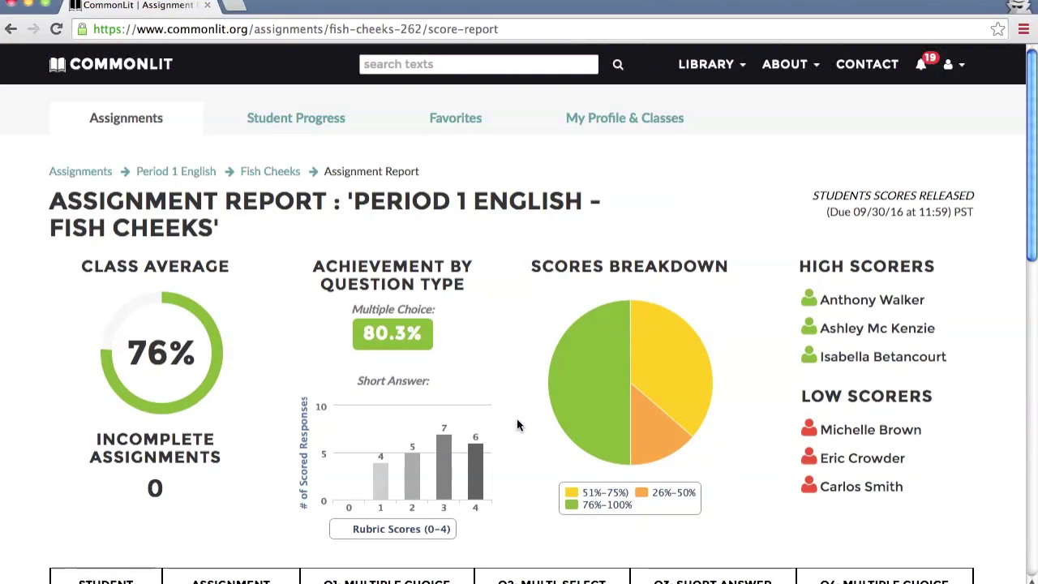
- Review the all-classes Student Progress page showing a 66% assignment average
click(315, 124)
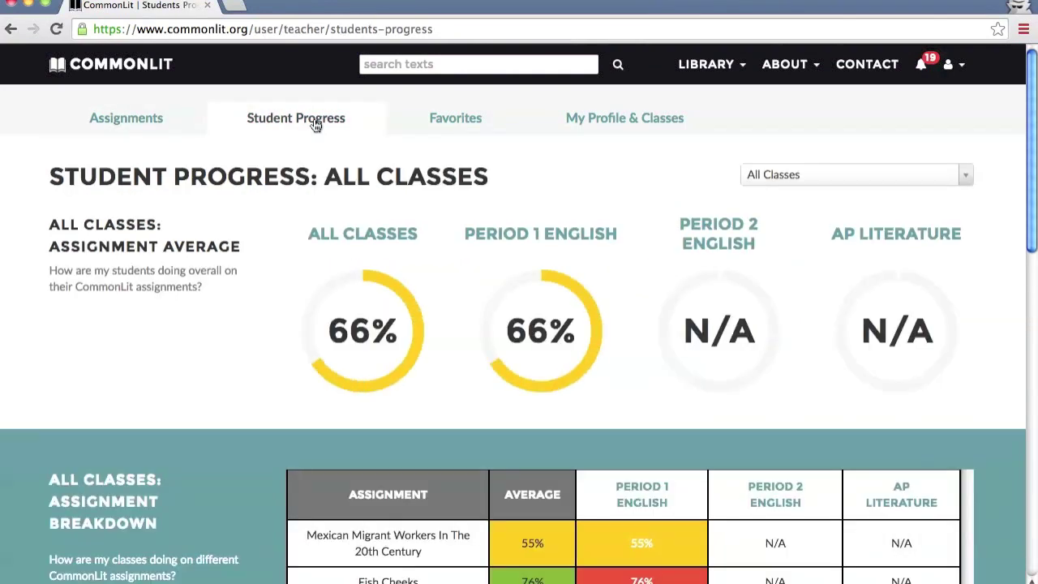
scroll(315, 124, down, 10)
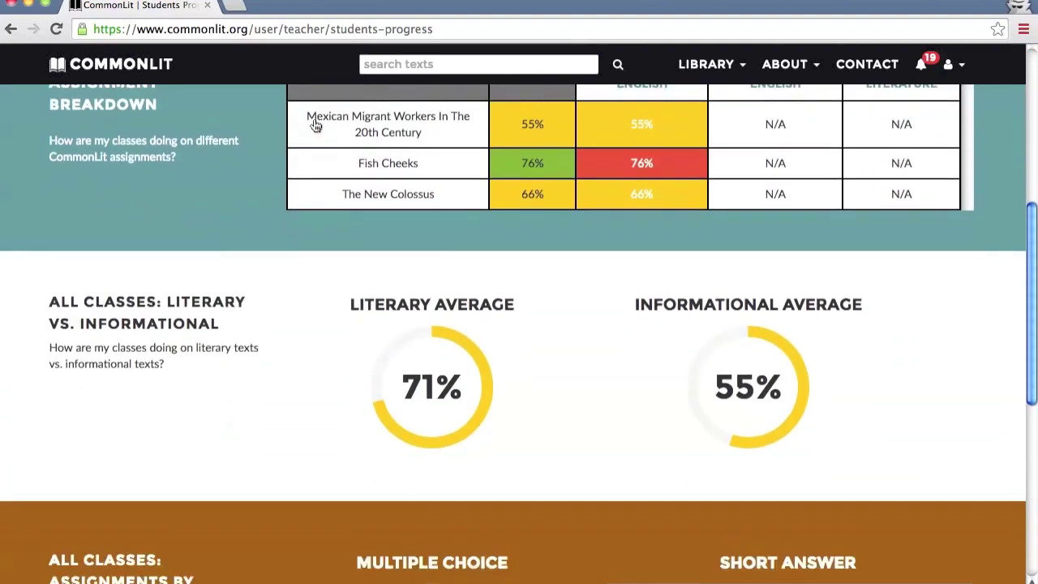
scroll(316, 124, down, 3)
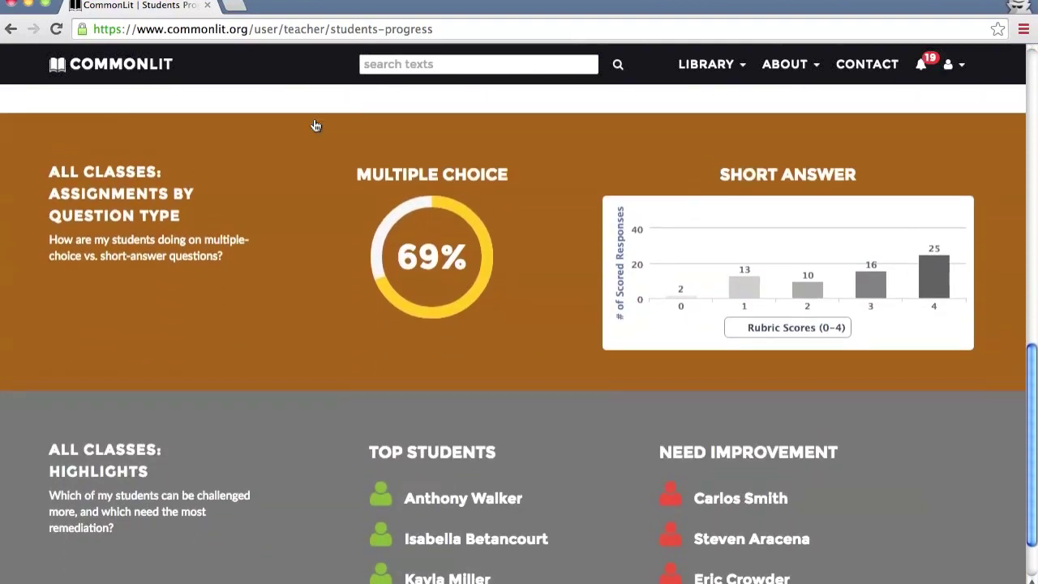